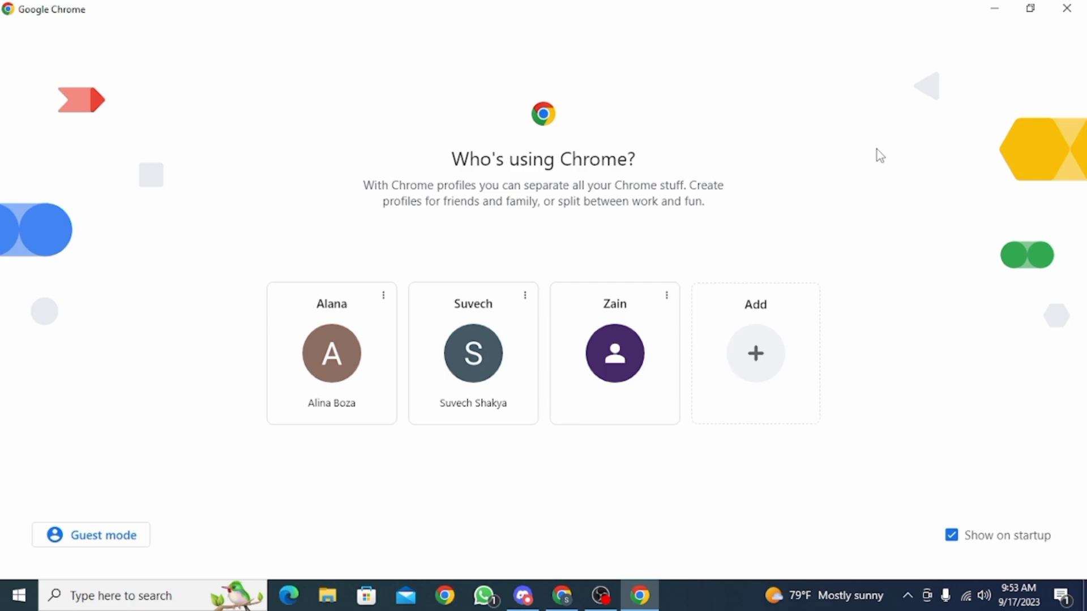
Delete Chrome's third profile and its data, then minimize the profile picker
click(666, 297)
click(635, 335)
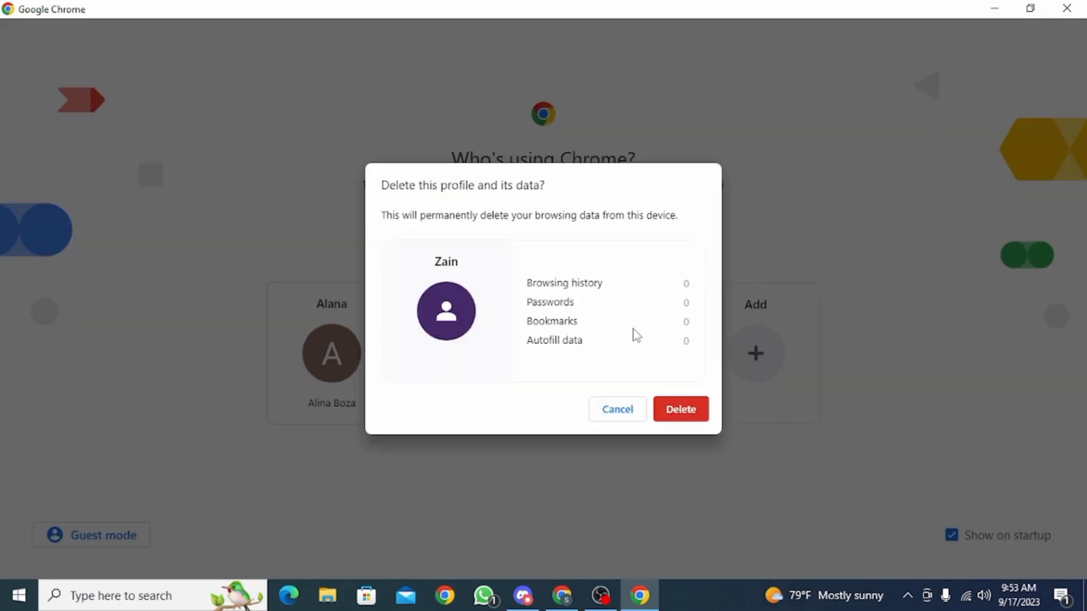
click(686, 416)
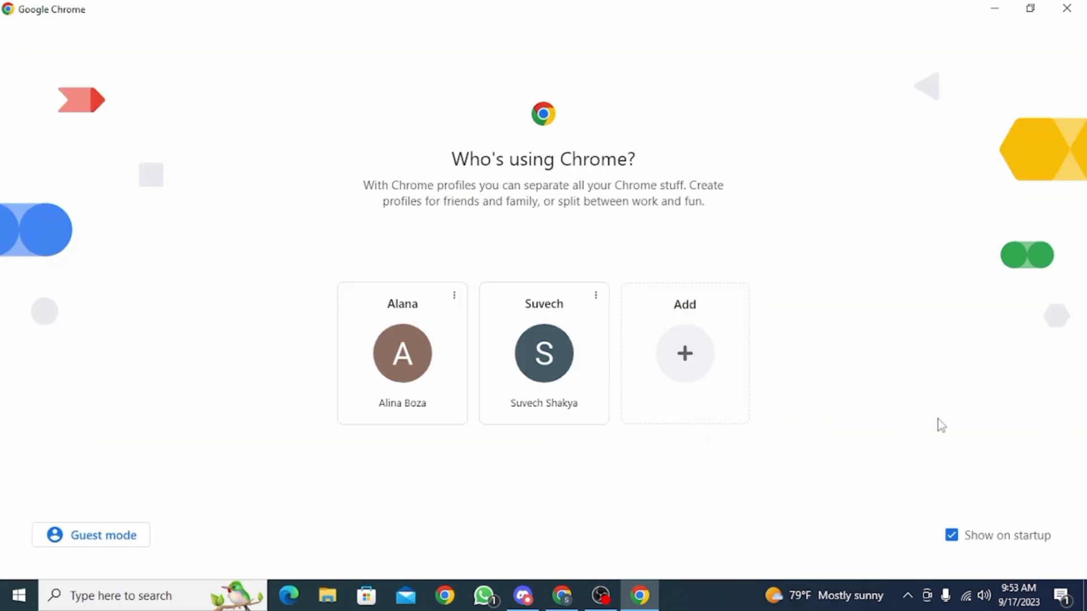
click(996, 8)
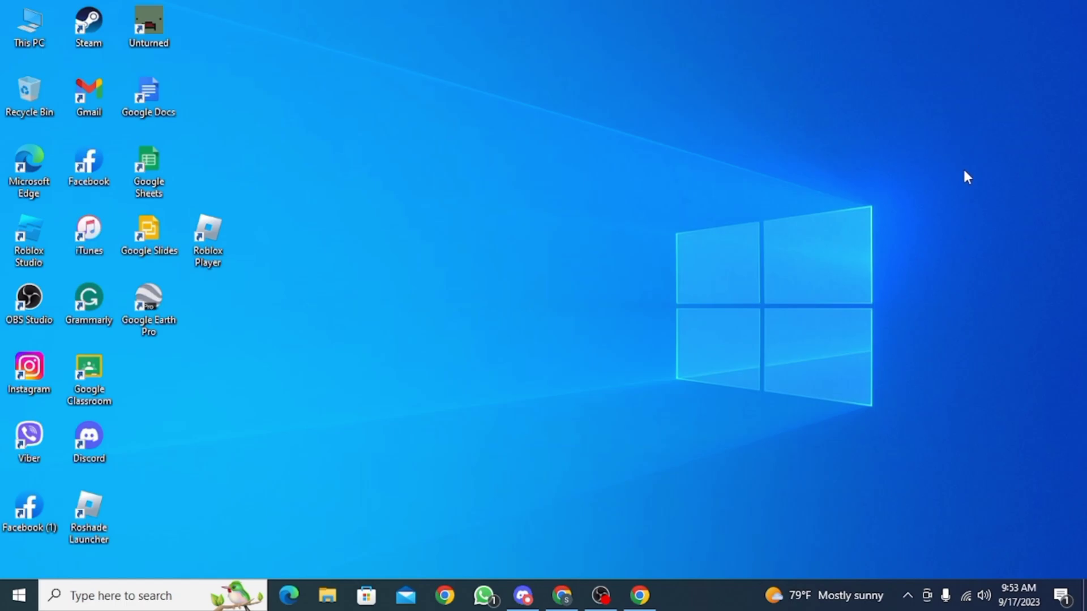
Open This PC from the desktop to view the user folders and five drives
double_click(33, 35)
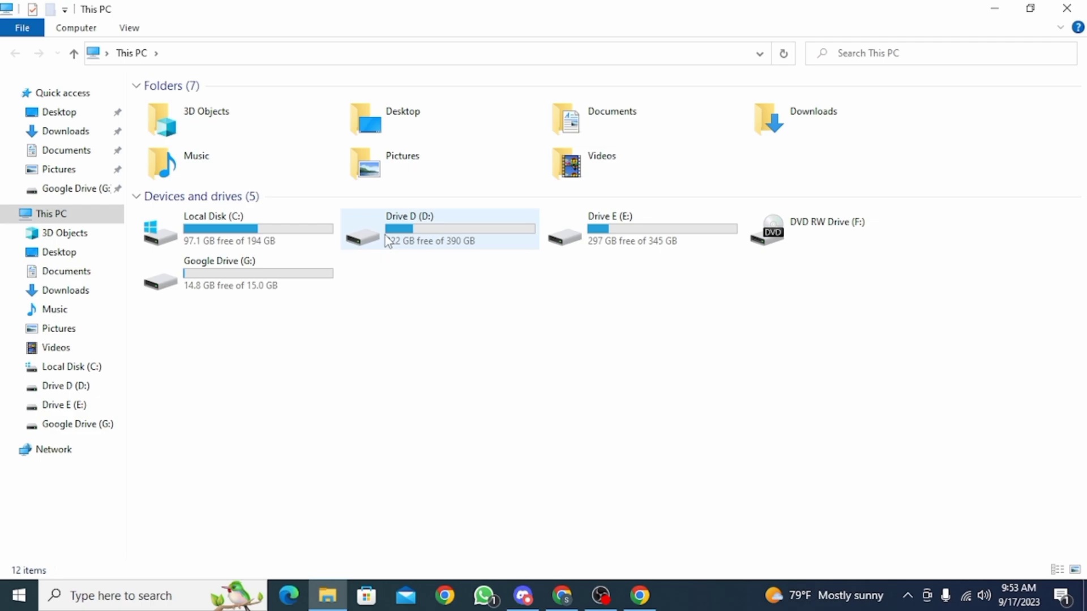
Navigate to C:\Program Files\Google\Chrome
double_click(241, 232)
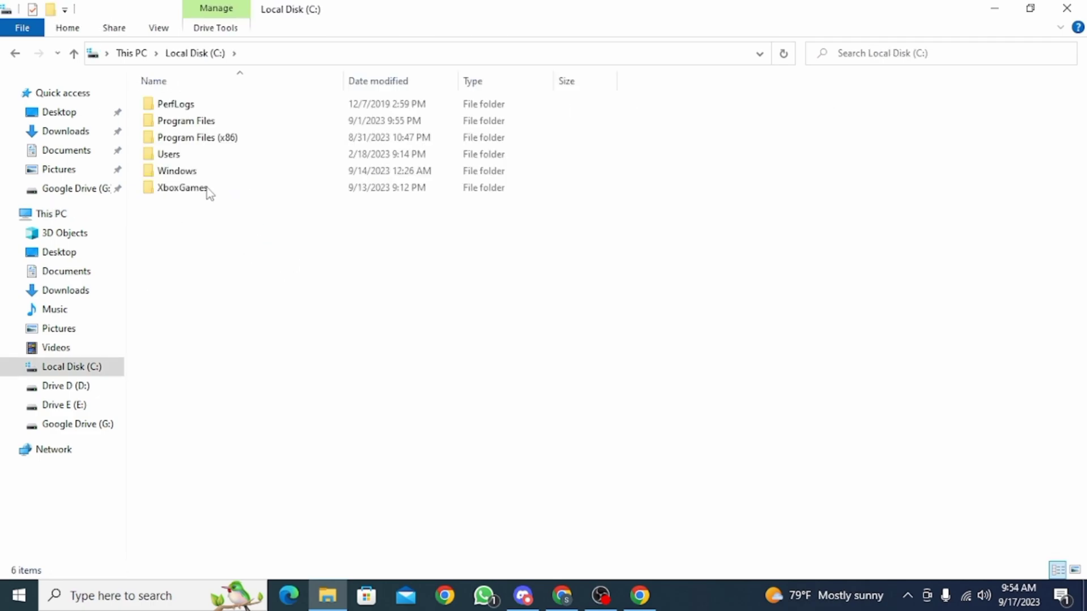
double_click(226, 122)
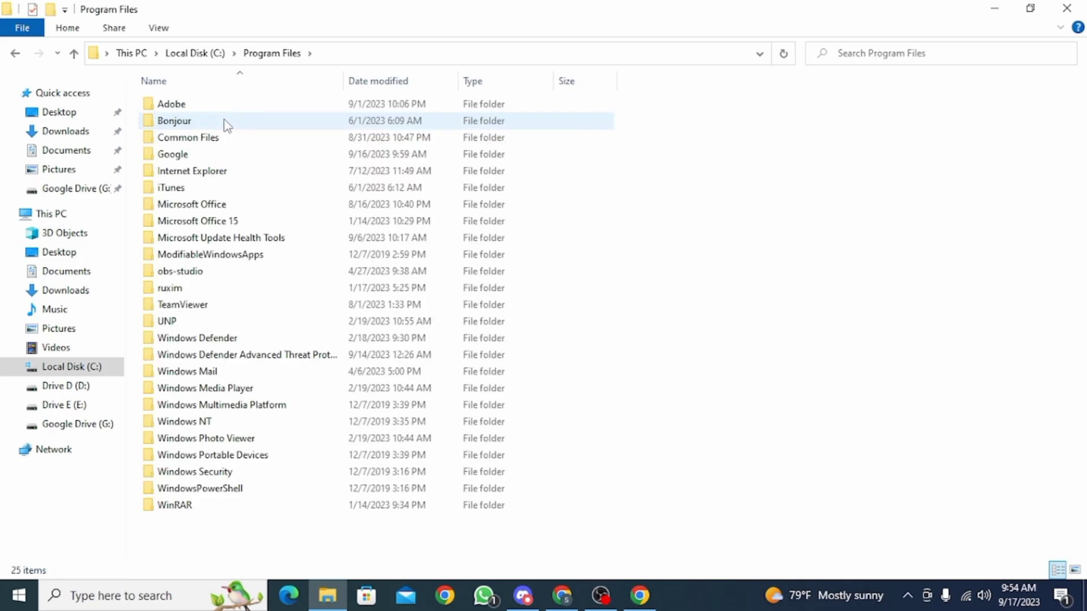
double_click(212, 156)
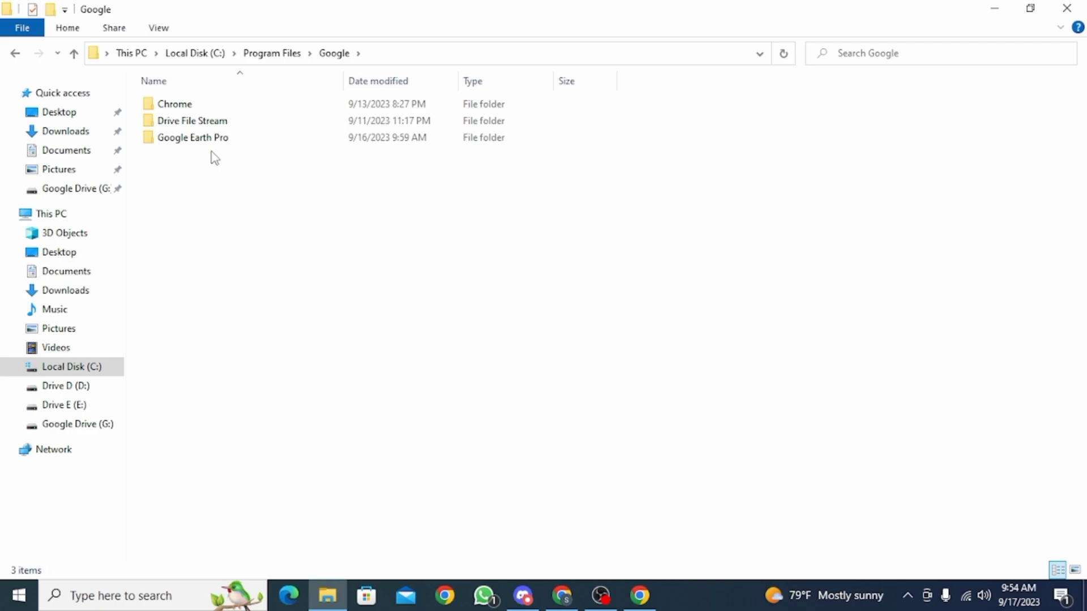
double_click(208, 104)
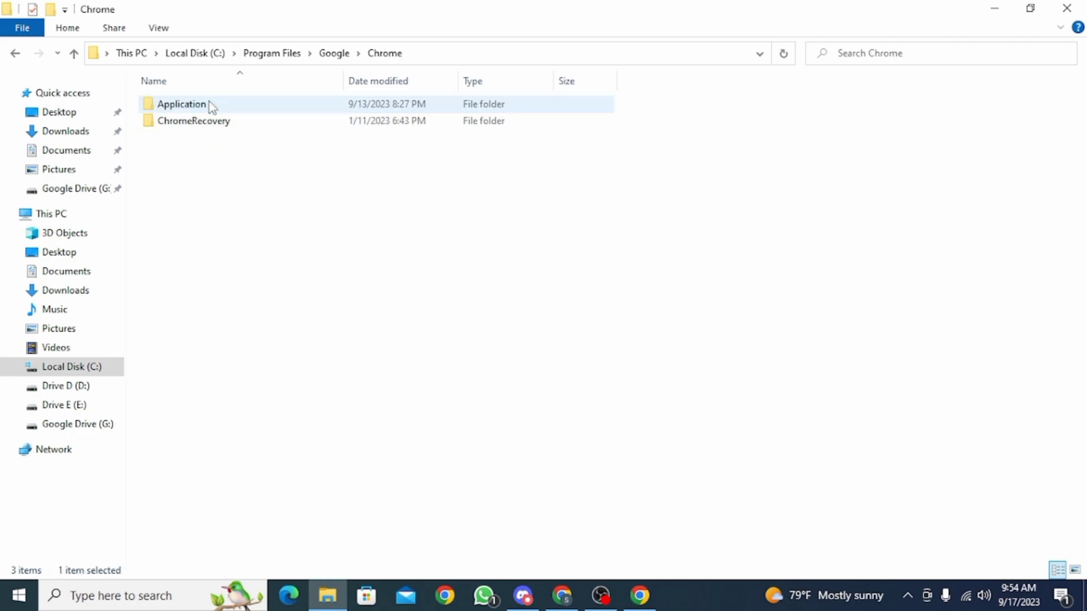
Bring up the context menu for the ChromeRecovery folder
click(212, 132)
right_click(214, 135)
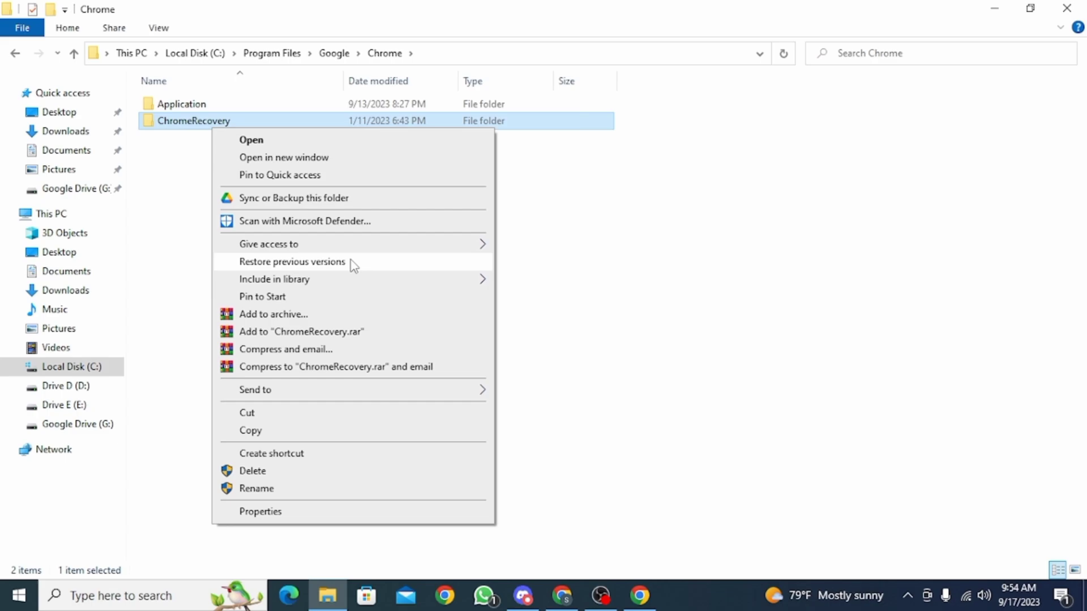
Show ChromeRecovery's previous versions and move the Properties dialog up and left
click(383, 264)
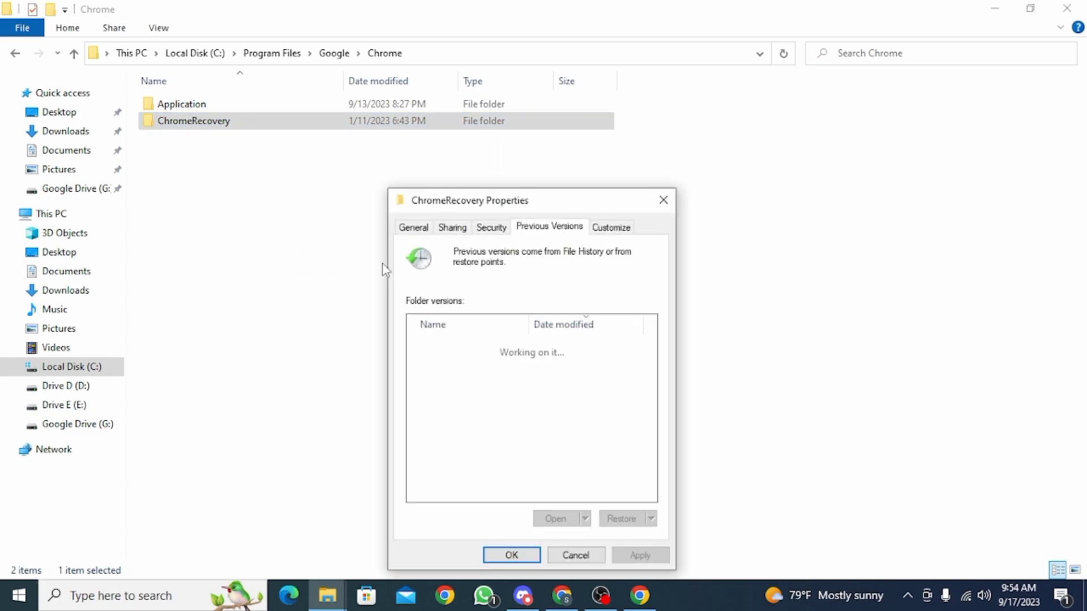
drag(566, 201, 526, 135)
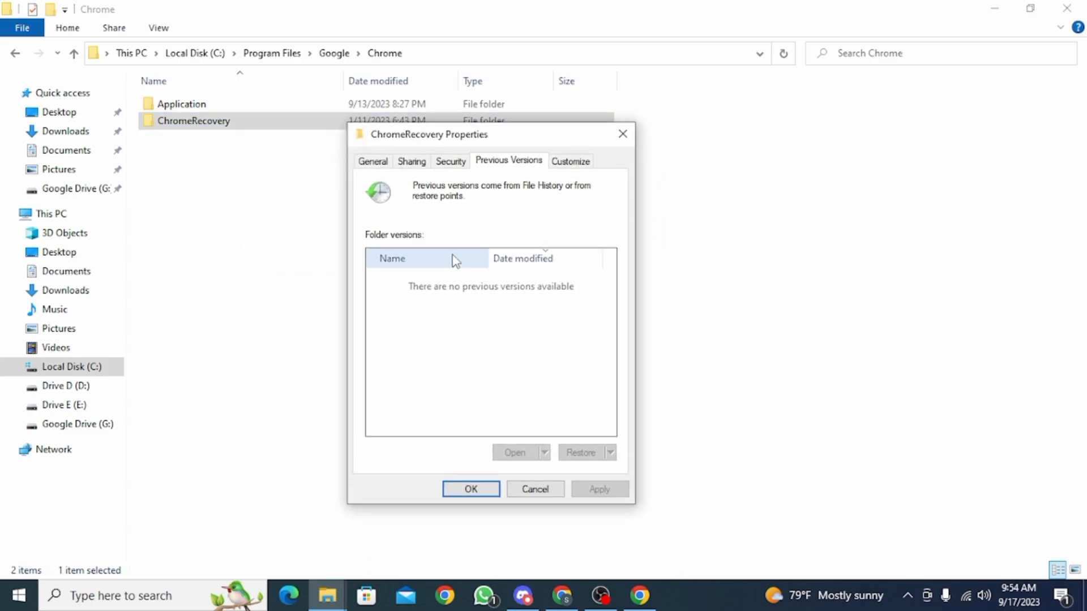